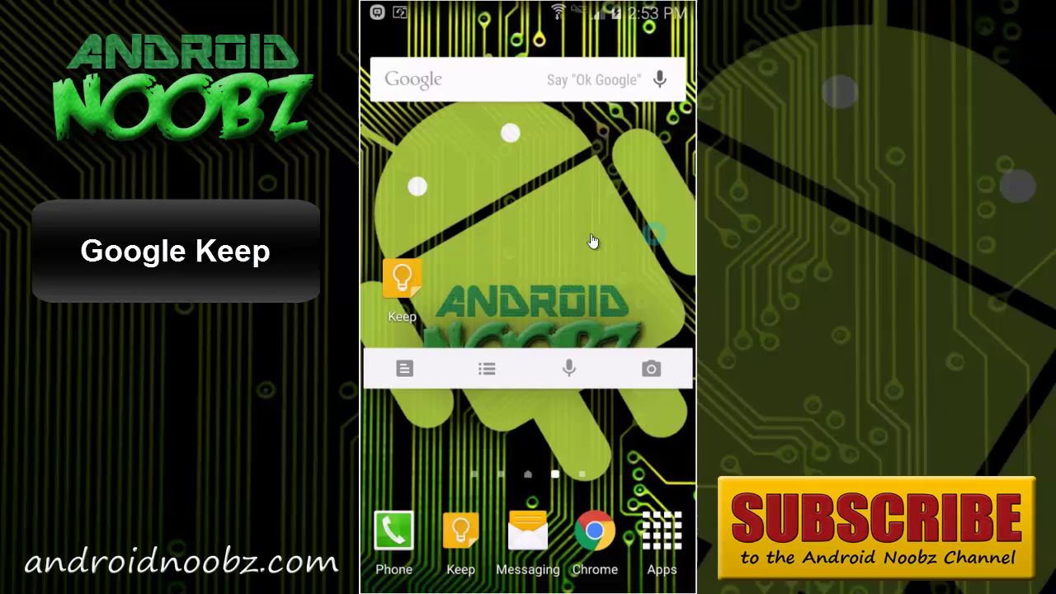
Step: Launch Keep and expand the new-note choices: text, list, photo or voice
{"action": "left_click", "coordinate": [404, 281]}
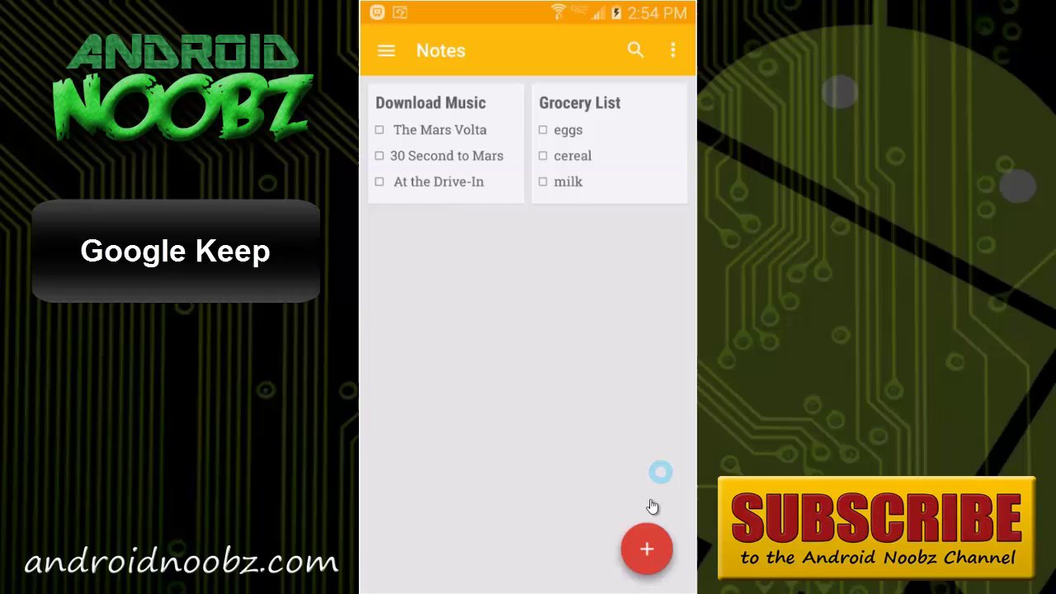
{"action": "left_click", "coordinate": [648, 548]}
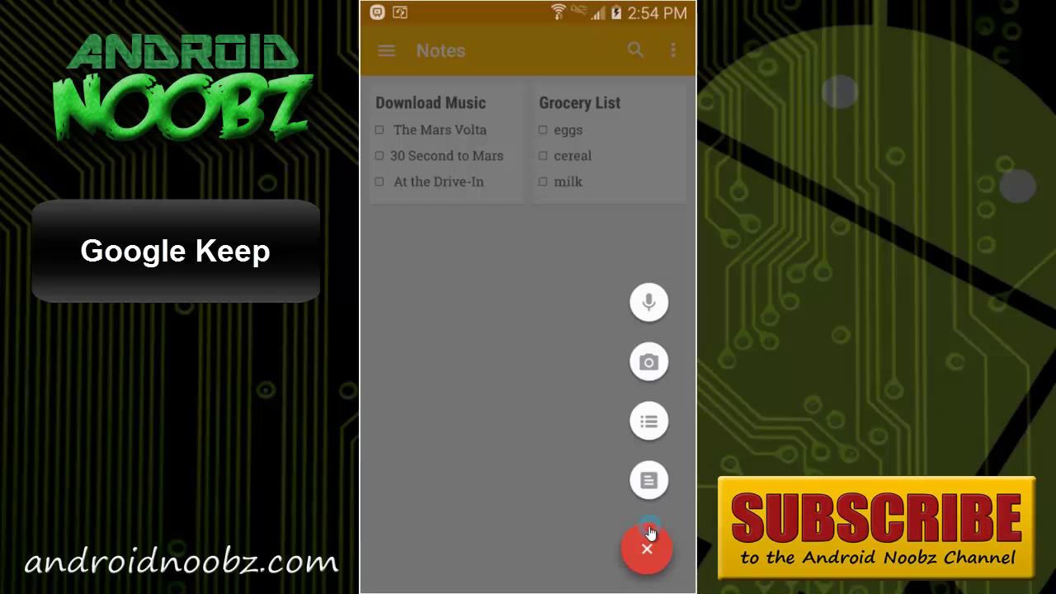
Step: Start a new plain text note and try its Title and Note fields
{"action": "left_click", "coordinate": [650, 480]}
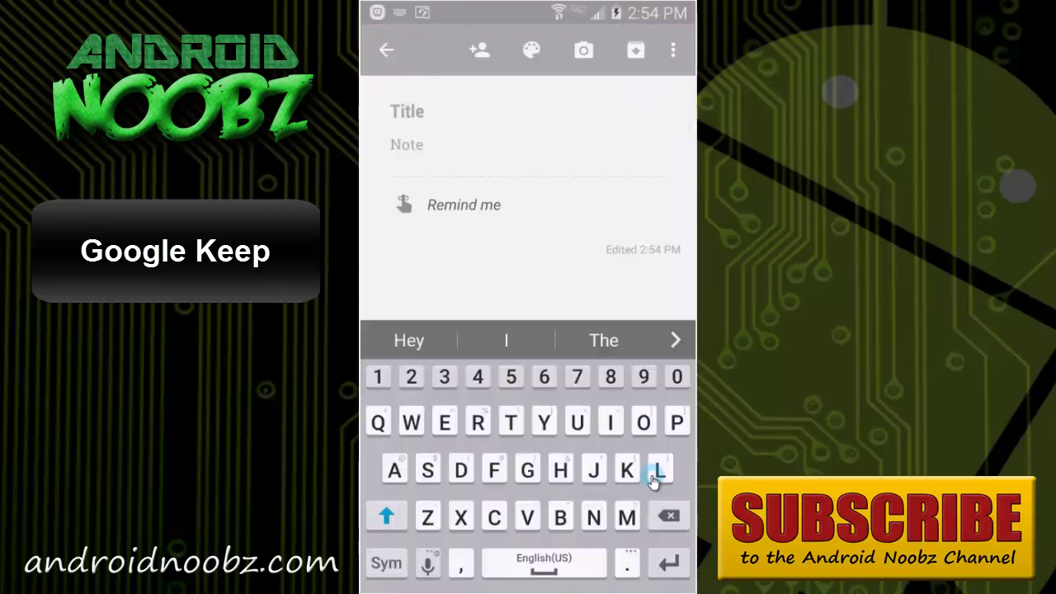
{"action": "left_click", "coordinate": [494, 145]}
{"action": "left_click", "coordinate": [407, 110]}
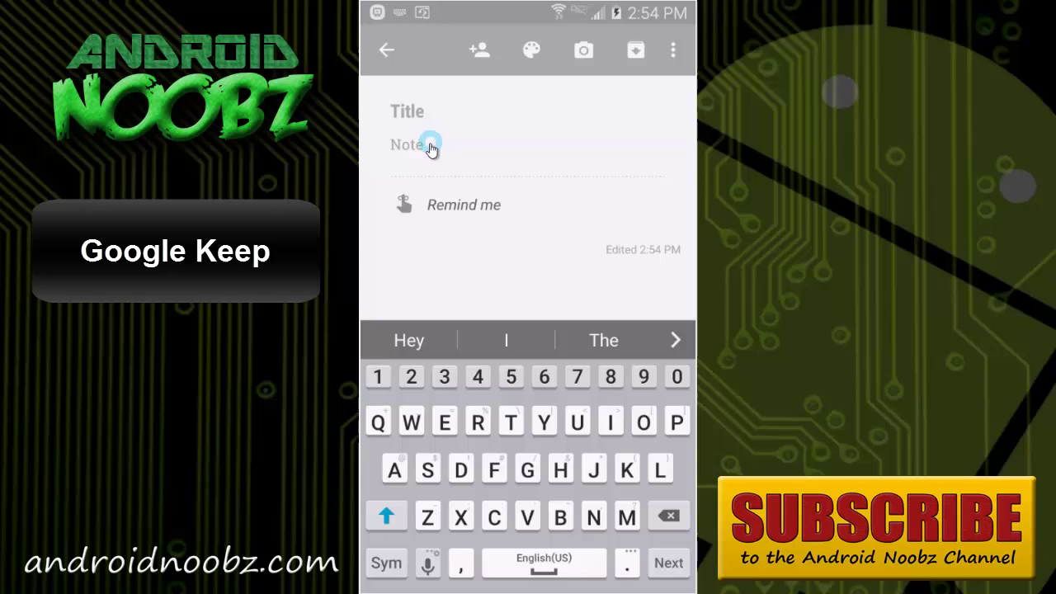
{"action": "left_click", "coordinate": [429, 147]}
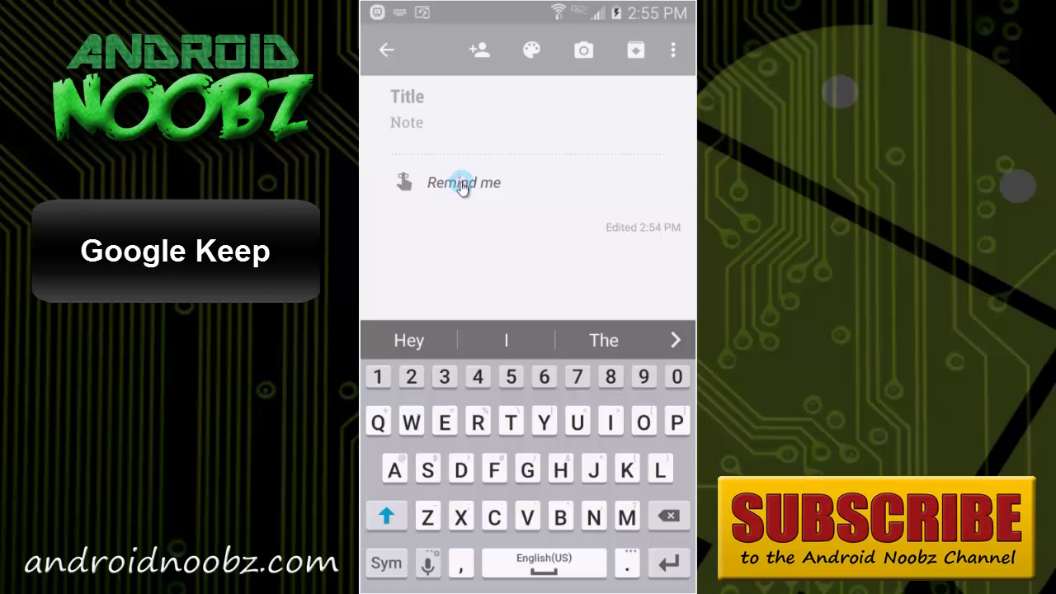
Step: Look through the note's Add label options, then leave without choosing a label
{"action": "left_click", "coordinate": [675, 48]}
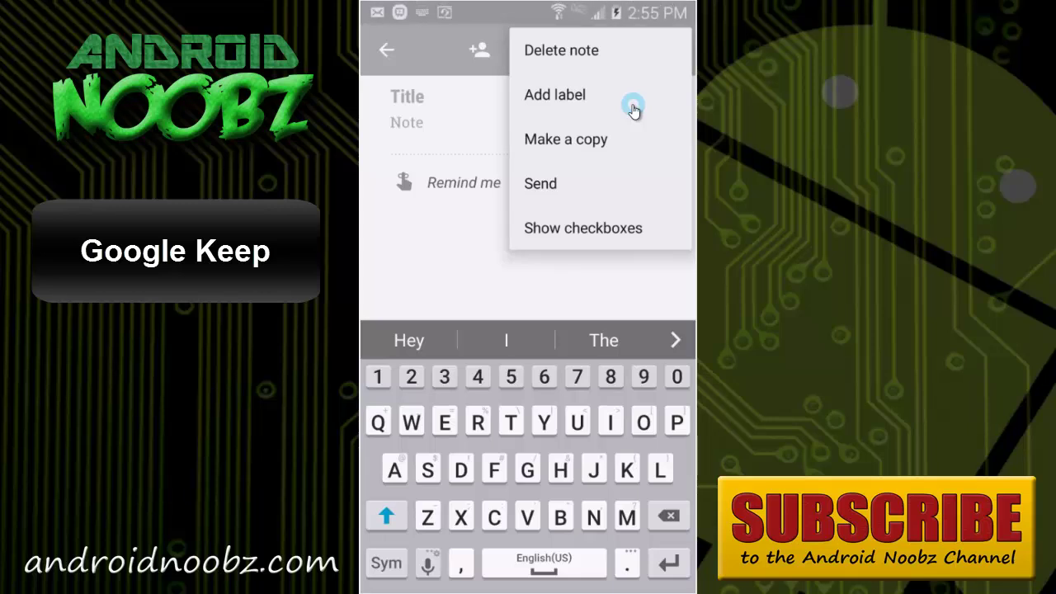
{"action": "left_click", "coordinate": [606, 105]}
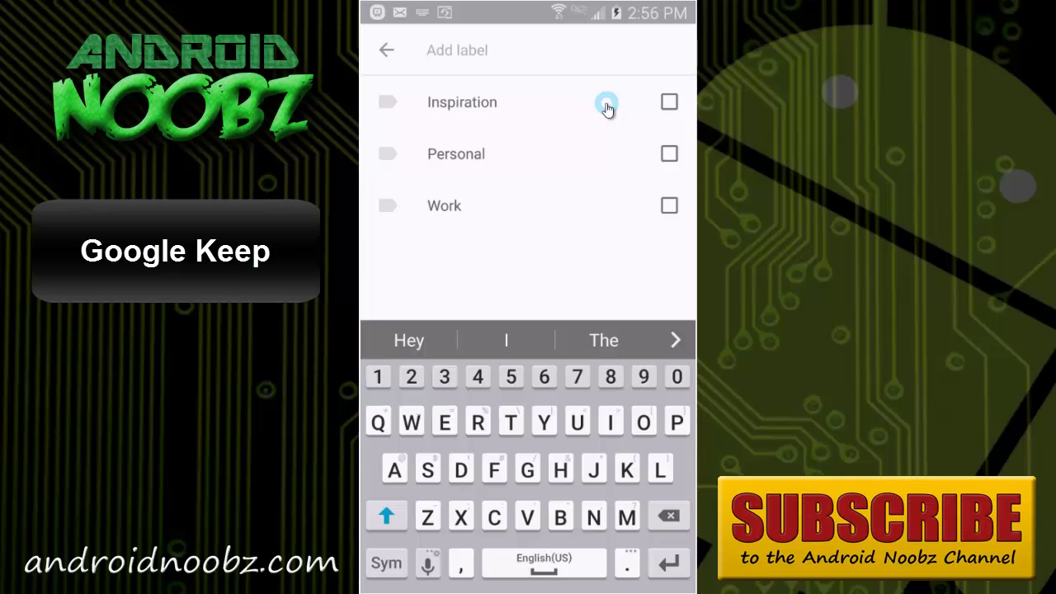
{"action": "left_click", "coordinate": [386, 50]}
Step: Discard the empty text note, then start an empty checklist and discard it too
{"action": "left_click", "coordinate": [388, 53]}
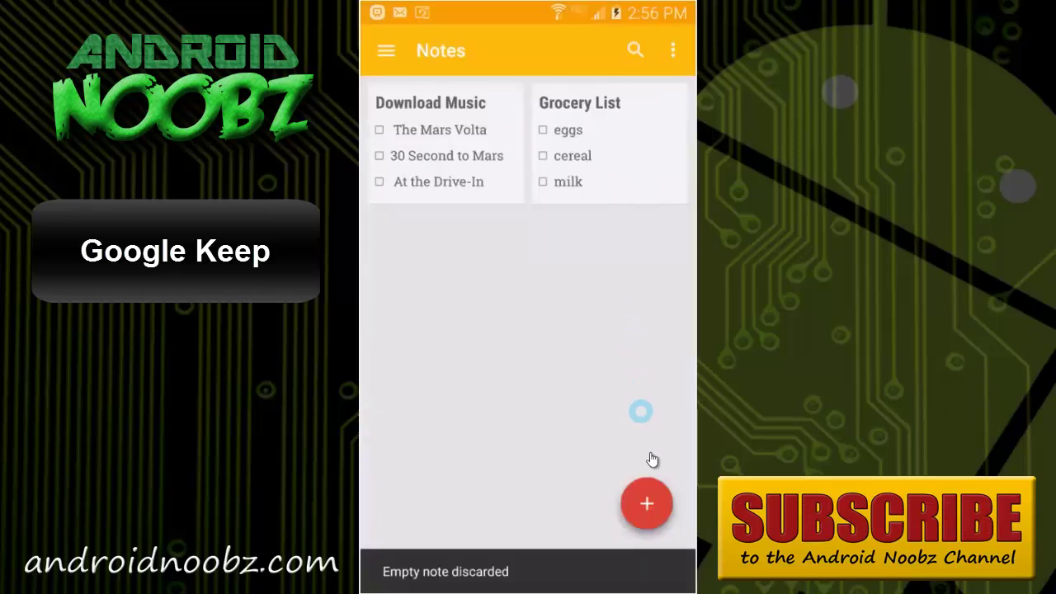
{"action": "left_click", "coordinate": [650, 497]}
{"action": "left_click", "coordinate": [648, 376]}
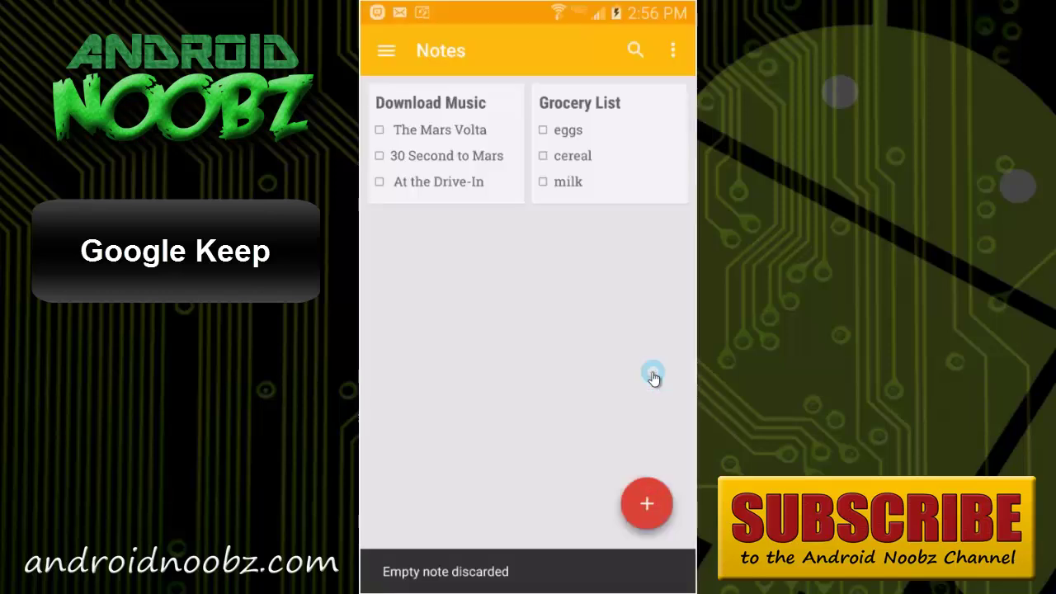
{"action": "left_click", "coordinate": [387, 51]}
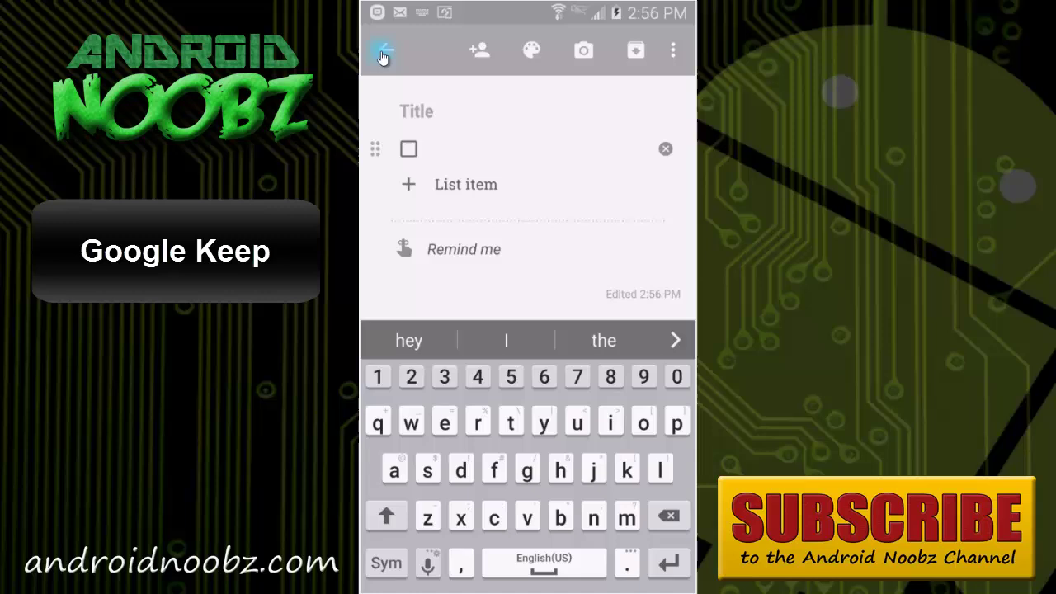
Step: Peek at the Download Music note, then open the Grocery List with eggs, cereal and milk
{"action": "left_click", "coordinate": [476, 183]}
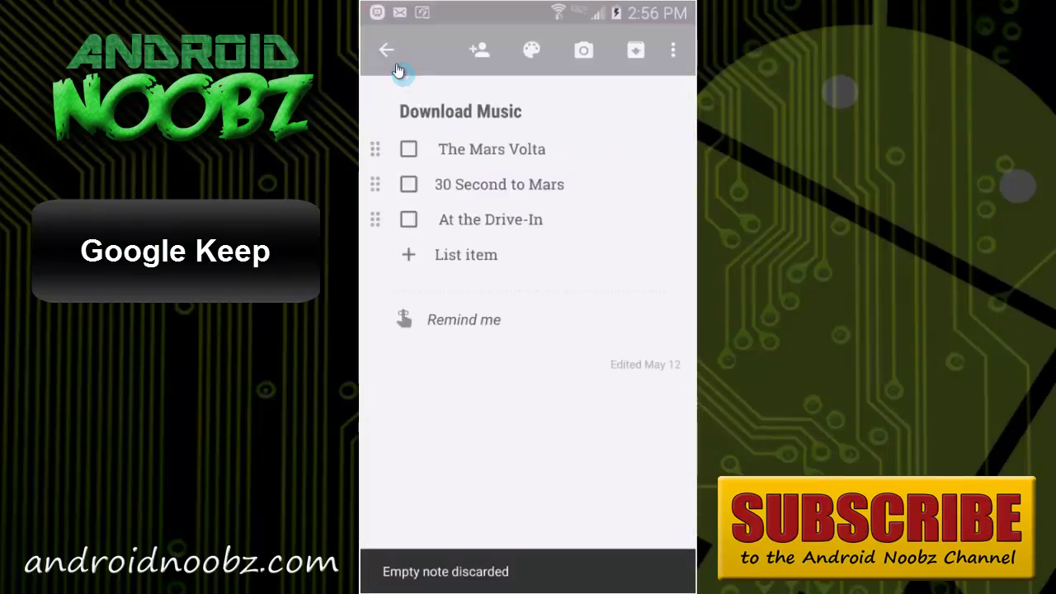
{"action": "left_click", "coordinate": [387, 53]}
{"action": "left_click", "coordinate": [608, 134]}
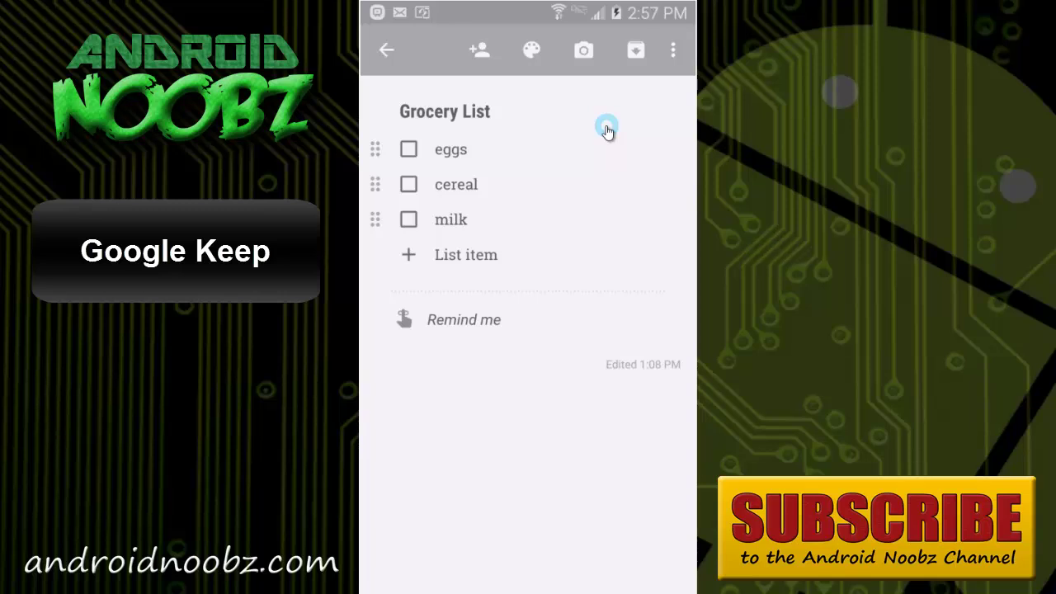
Step: Exit Keep to the home screen and swipe over to the large Keep widget and back
{"action": "left_click", "coordinate": [388, 52]}
{"action": "key", "text": "Home"}
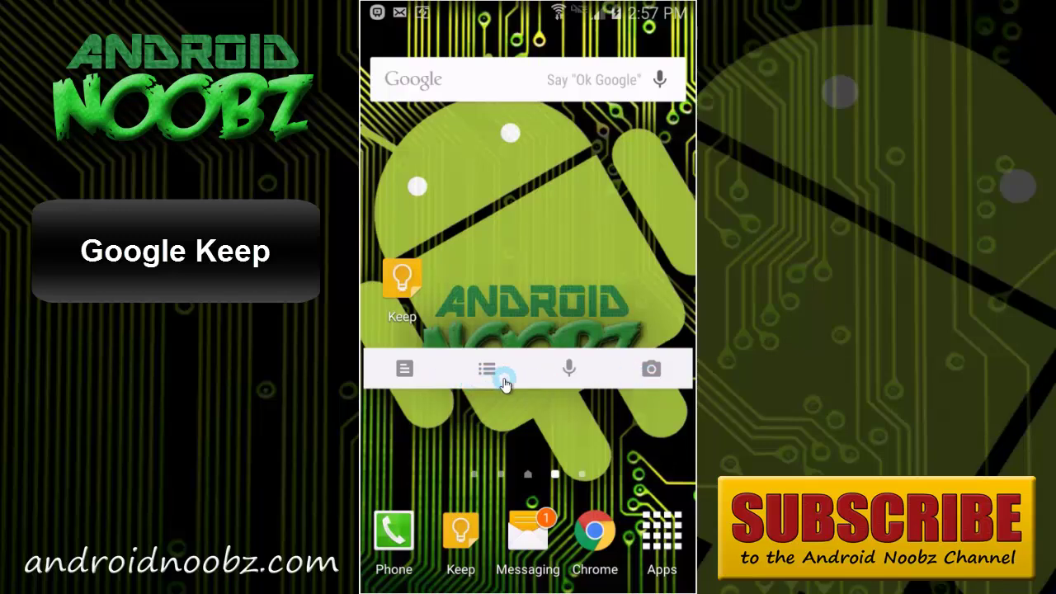
{"action": "left_click_drag", "start_coordinate": [653, 299], "coordinate": [385, 318]}
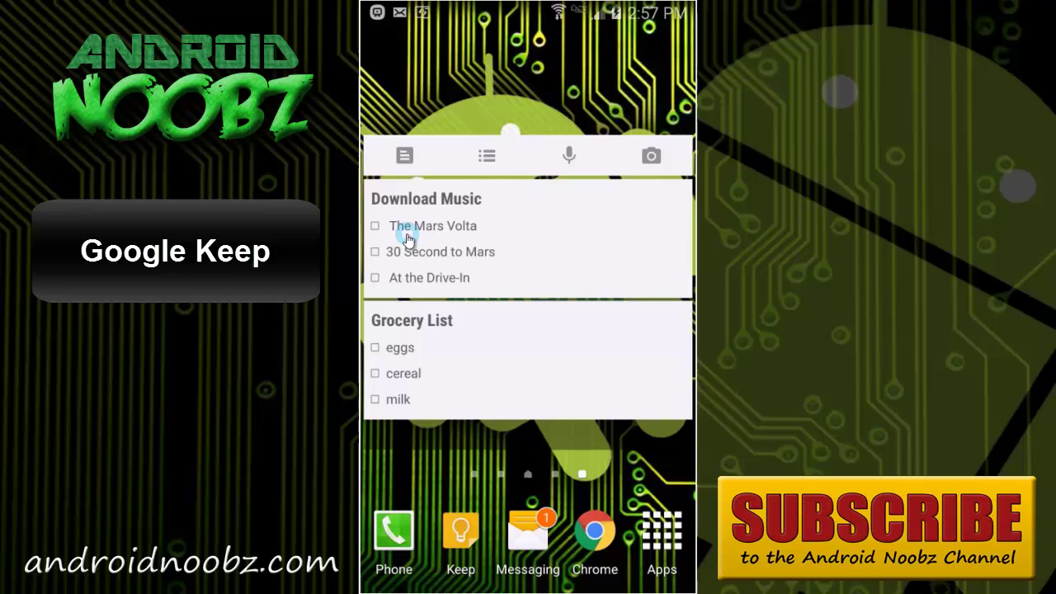
{"action": "left_click_drag", "start_coordinate": [405, 236], "coordinate": [573, 233]}
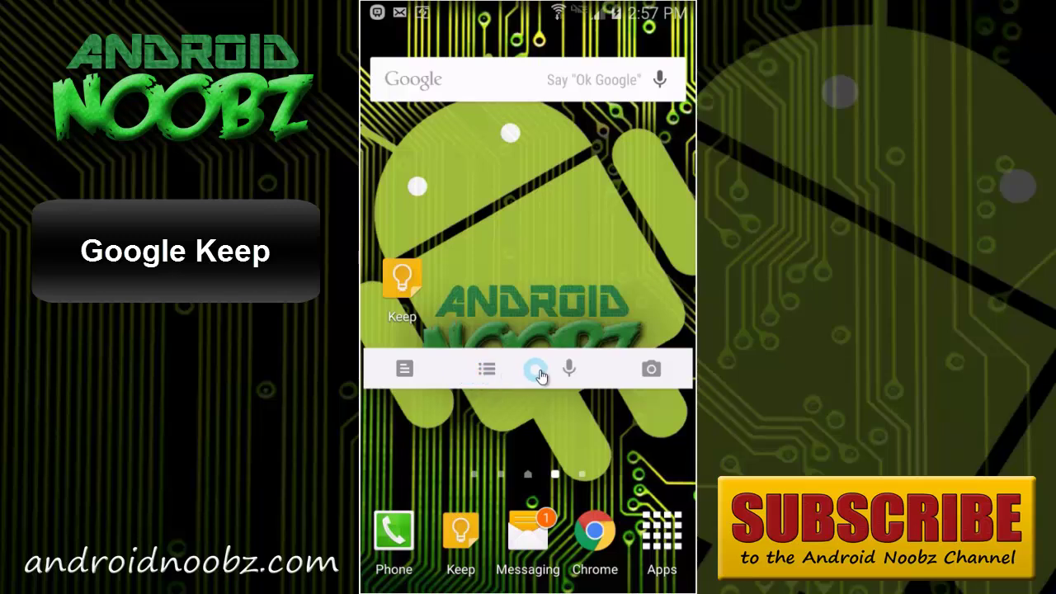
Step: Dictate a 0:03 voice note about going to the movies tomorrow via the widget's microphone
{"action": "left_click", "coordinate": [570, 371]}
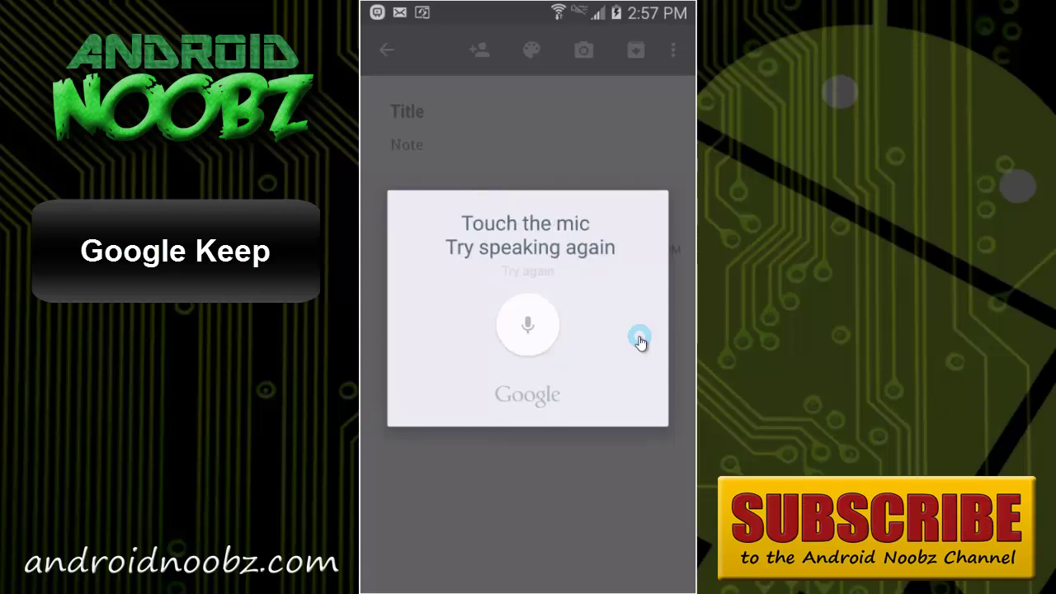
{"action": "left_click", "coordinate": [532, 329]}
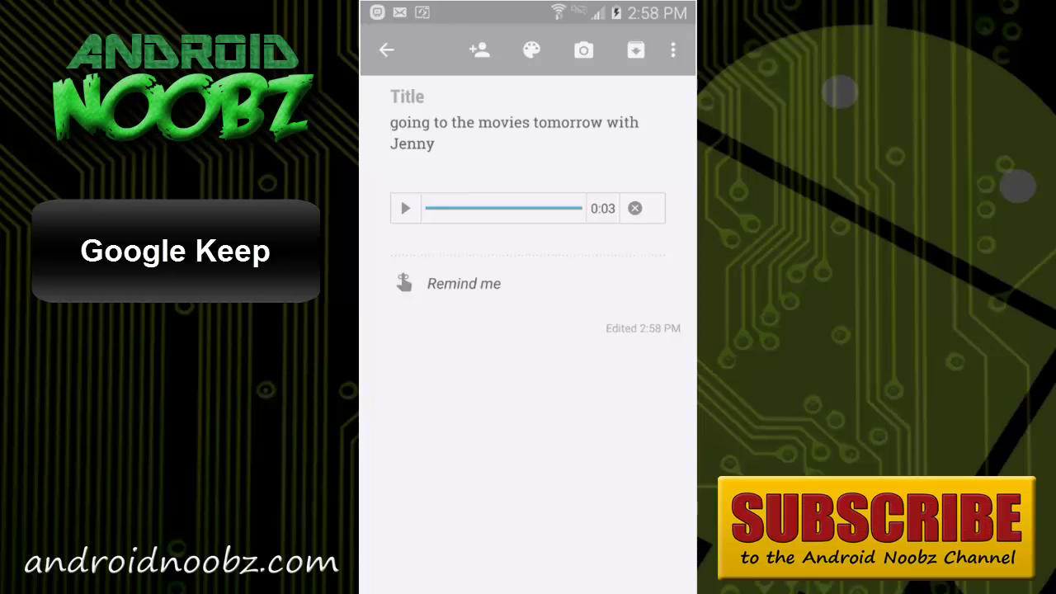
Step: Colour the voice note orange and check its Add label options without adding one
{"action": "left_click", "coordinate": [531, 50]}
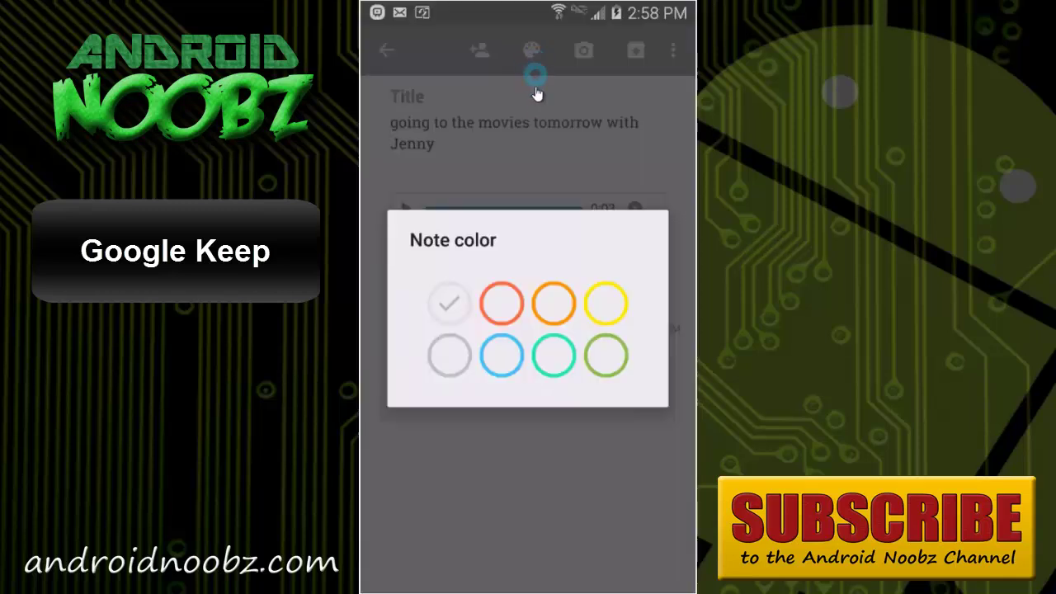
{"action": "left_click", "coordinate": [523, 299]}
{"action": "left_click", "coordinate": [674, 51]}
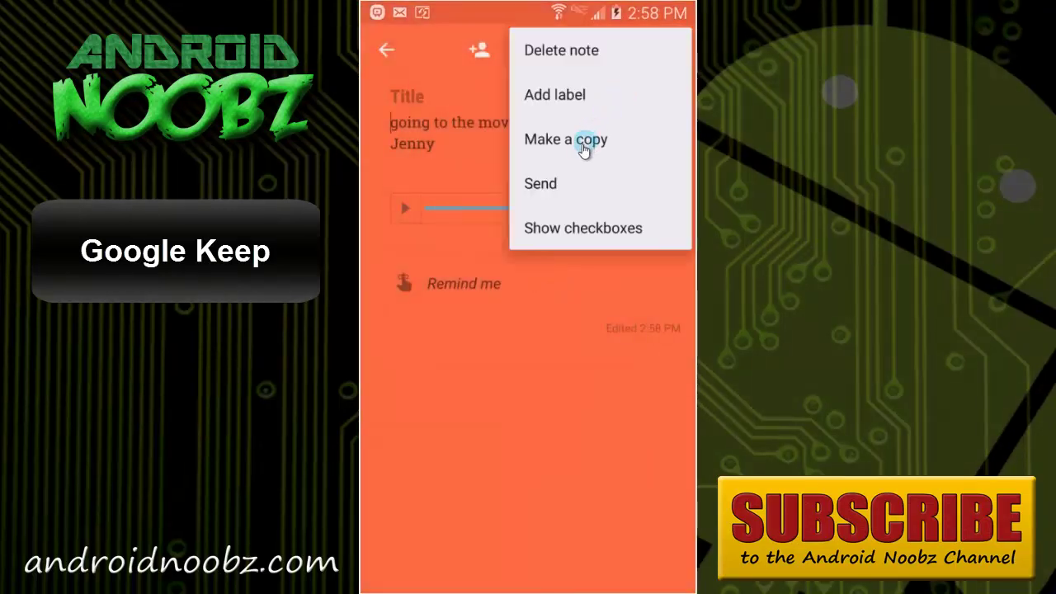
{"action": "left_click", "coordinate": [582, 96]}
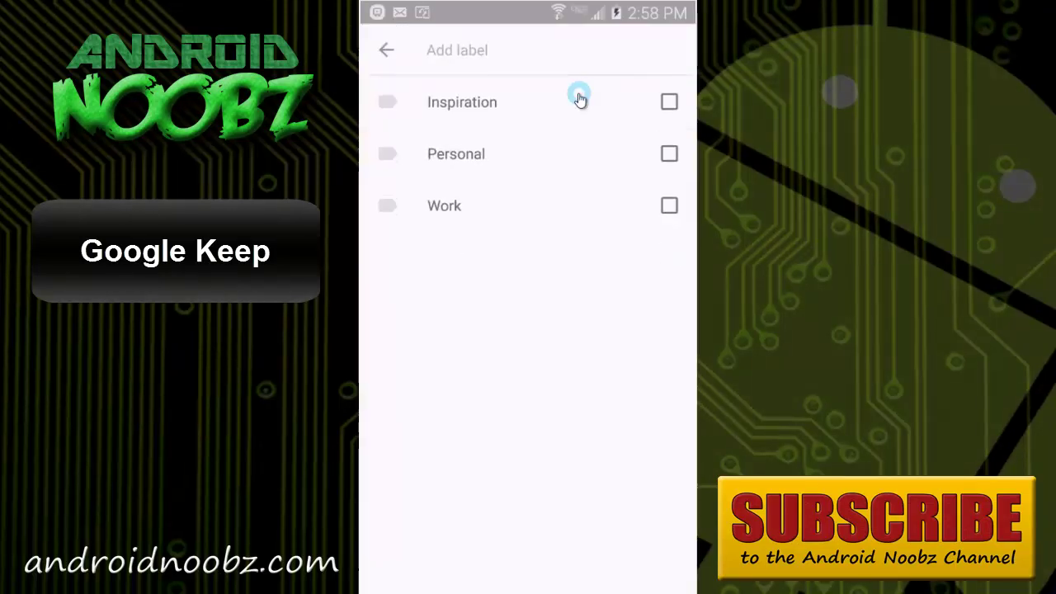
{"action": "left_click", "coordinate": [391, 54]}
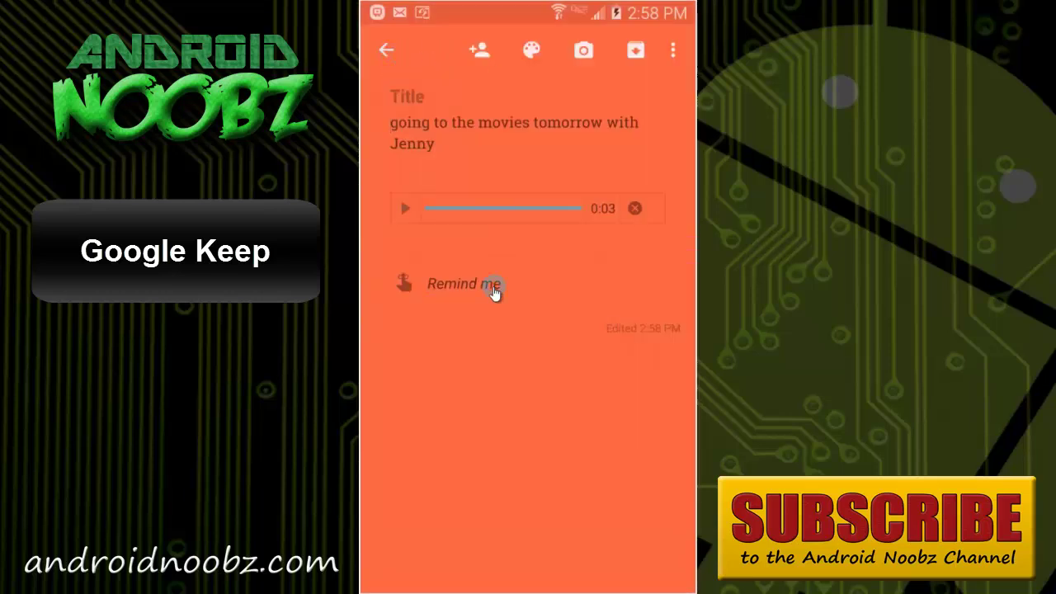
Step: Give the note a time reminder for Tomorrow Morning that does not repeat
{"action": "left_click", "coordinate": [493, 288]}
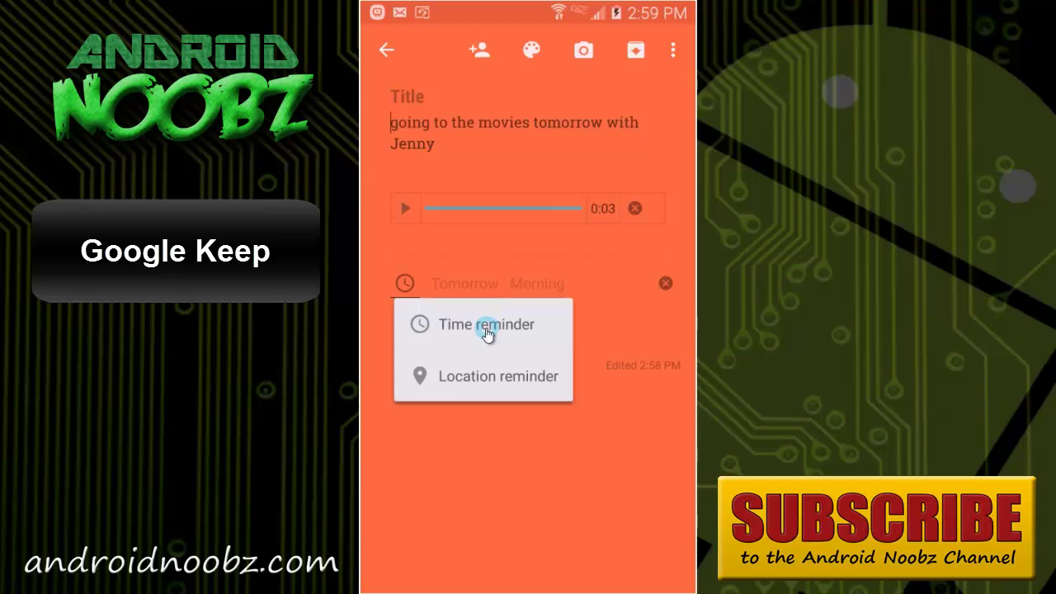
{"action": "left_click", "coordinate": [530, 254]}
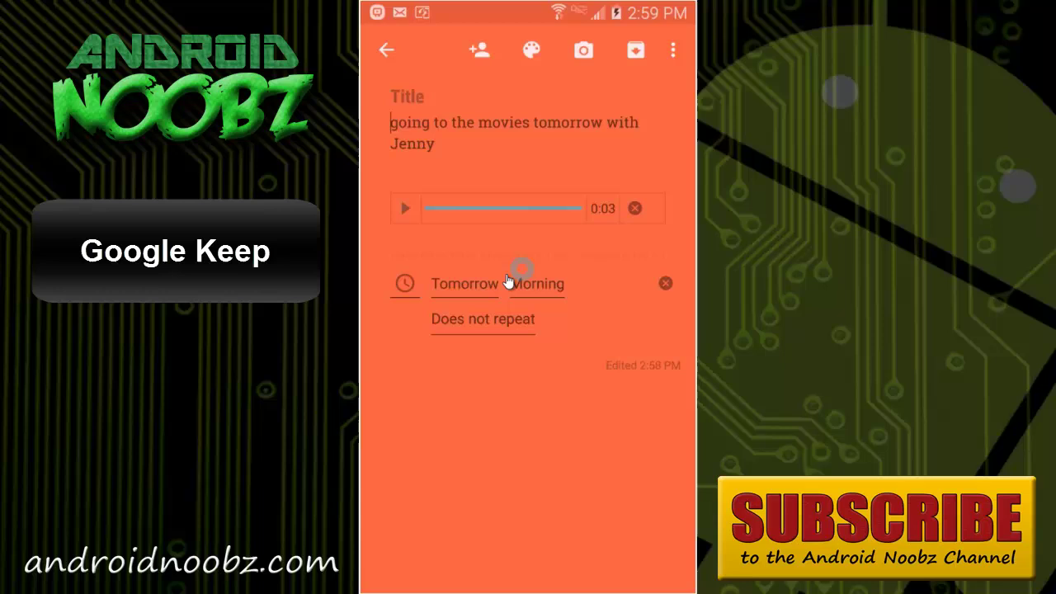
{"action": "left_click", "coordinate": [397, 287]}
{"action": "left_click_drag", "start_coordinate": [429, 363], "coordinate": [533, 385]}
{"action": "left_click", "coordinate": [624, 345]}
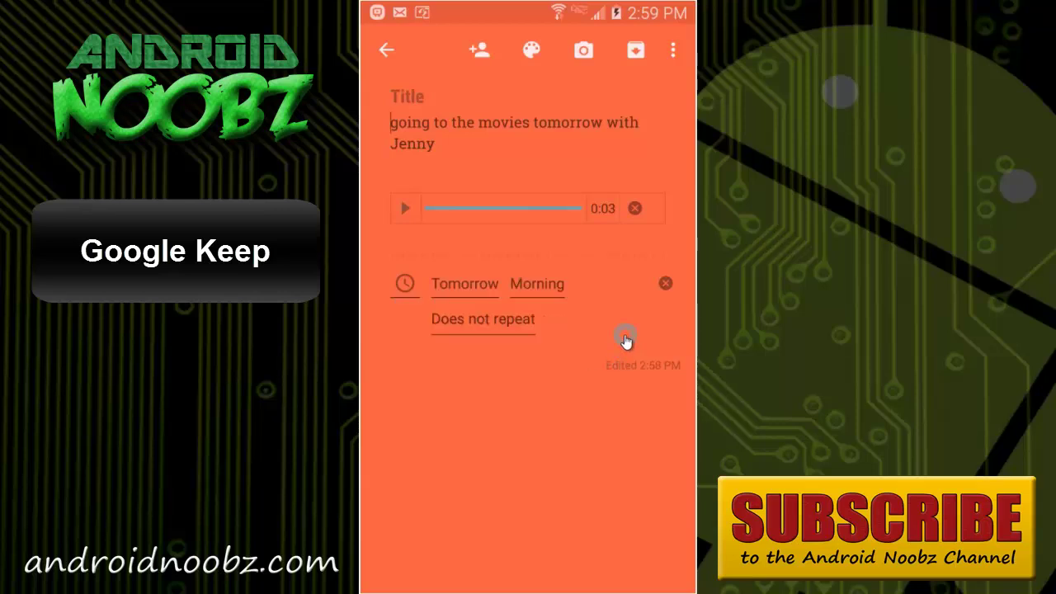